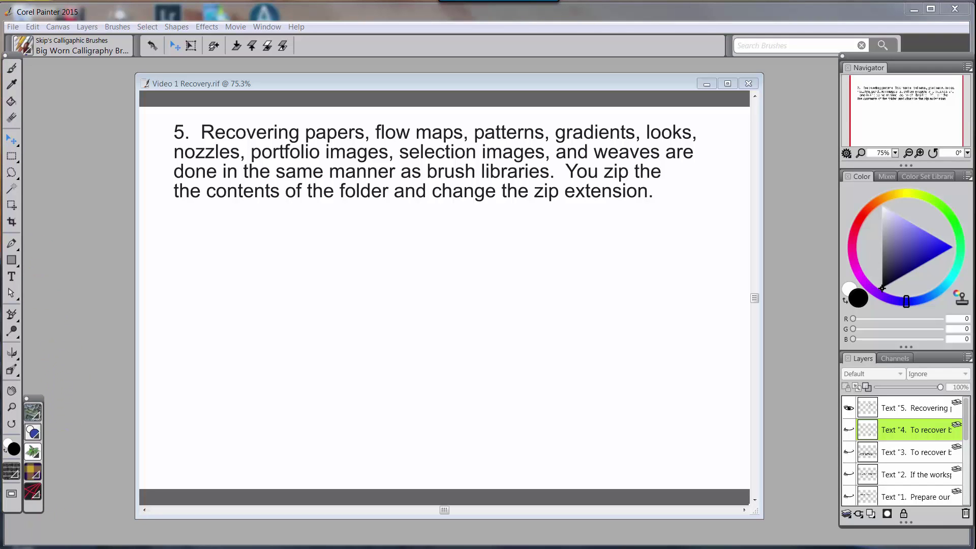
Step: In Explorer, open Papers, glance into Paper Drips, then open the Rice Paper folder
left_click(251, 539)
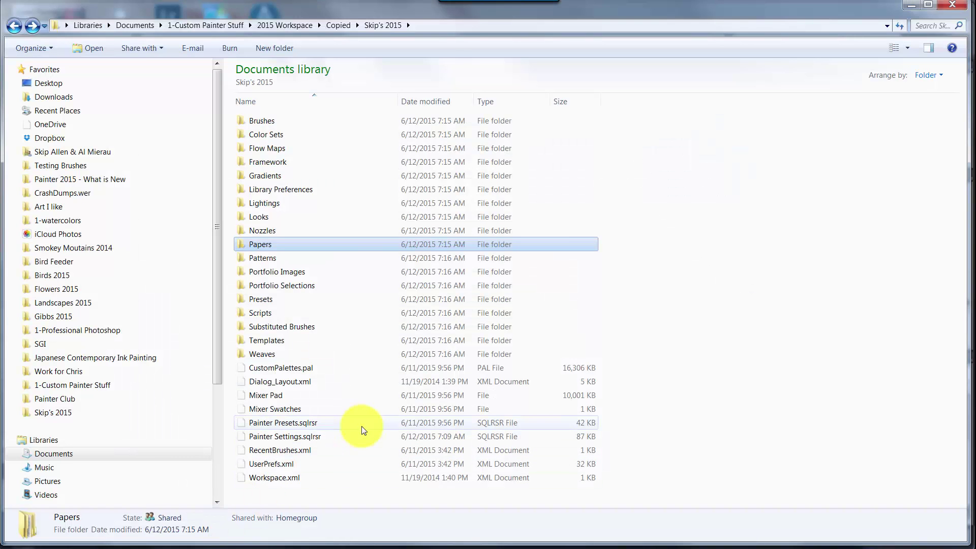
mouse_move(312, 246)
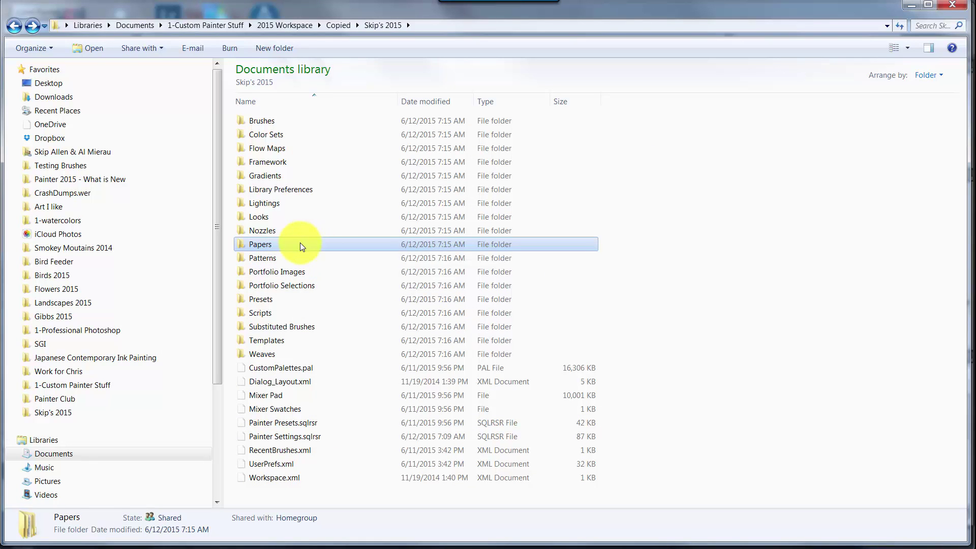
double_click(301, 244)
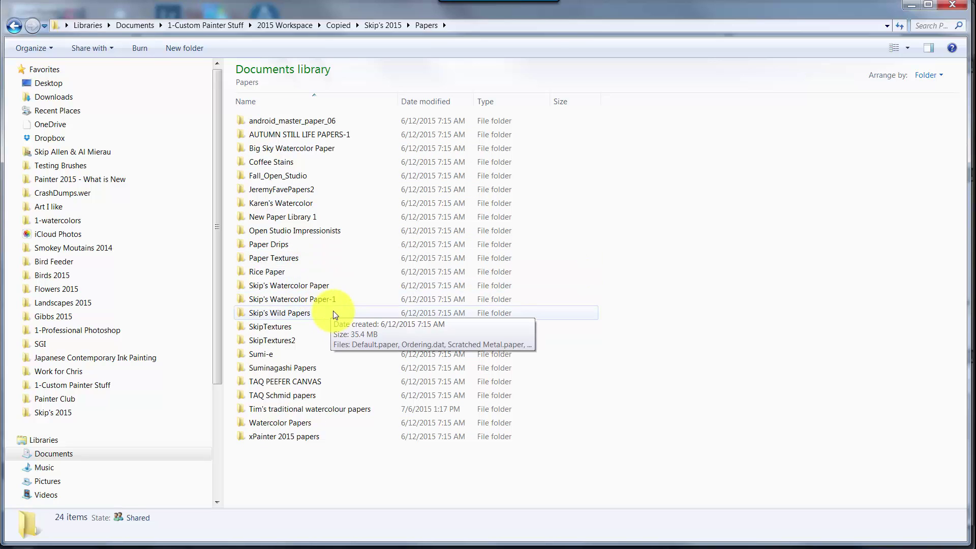
double_click(274, 245)
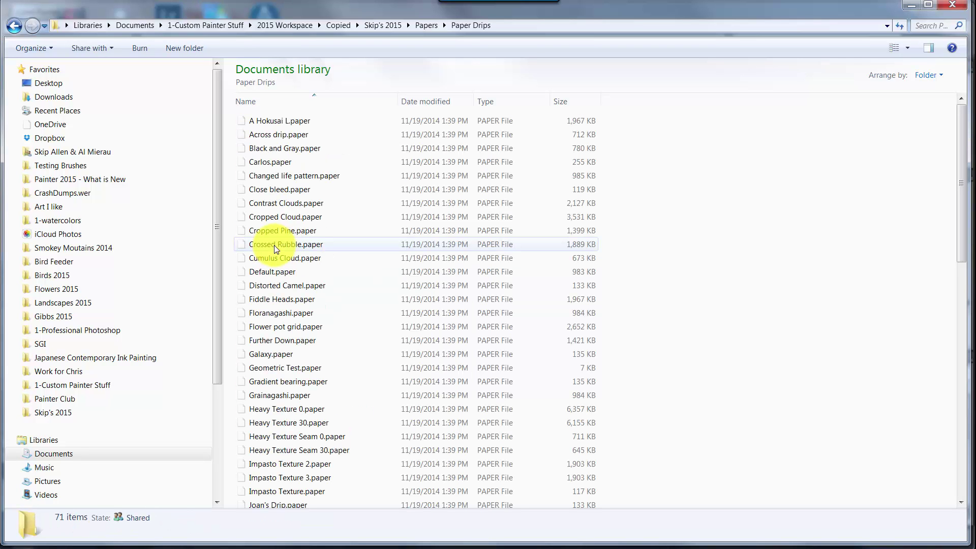
left_click(14, 27)
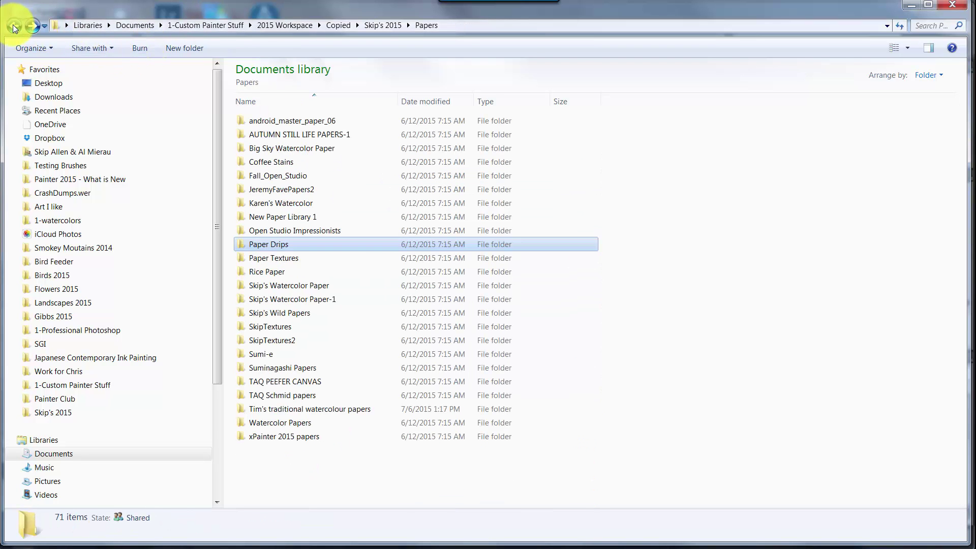
double_click(257, 273)
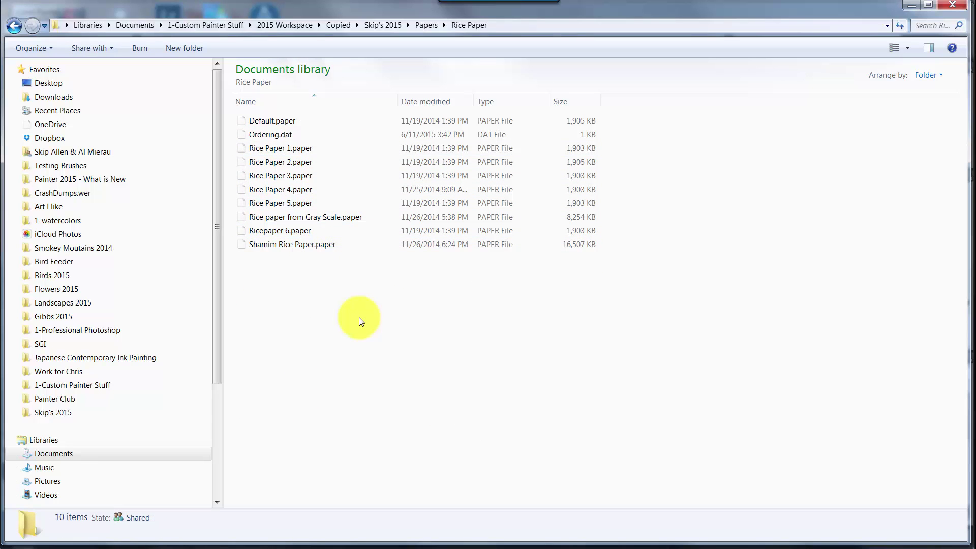
Step: Select all ten Rice Paper files and compress them into a zipped folder, Rice Paper 3.zip
left_click(292, 121)
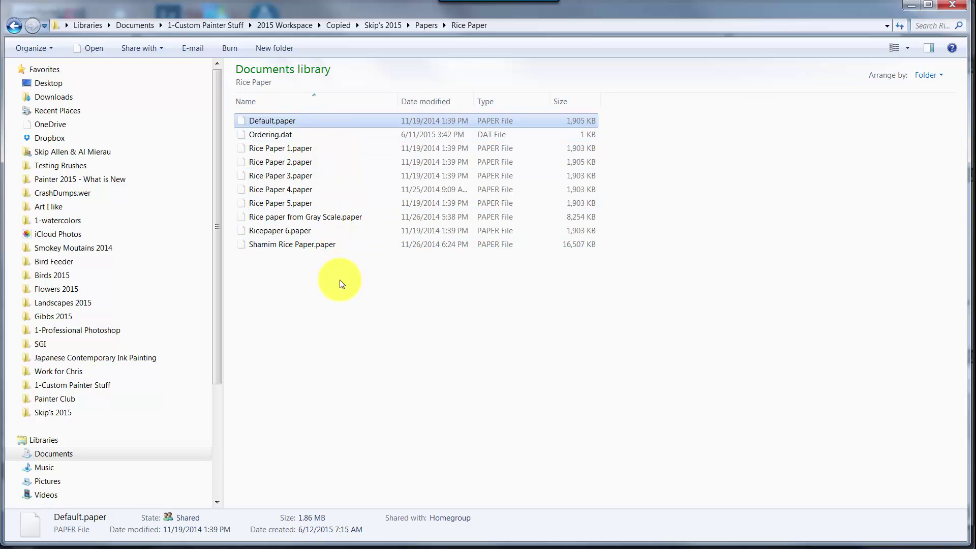
left_click(310, 245, "shift")
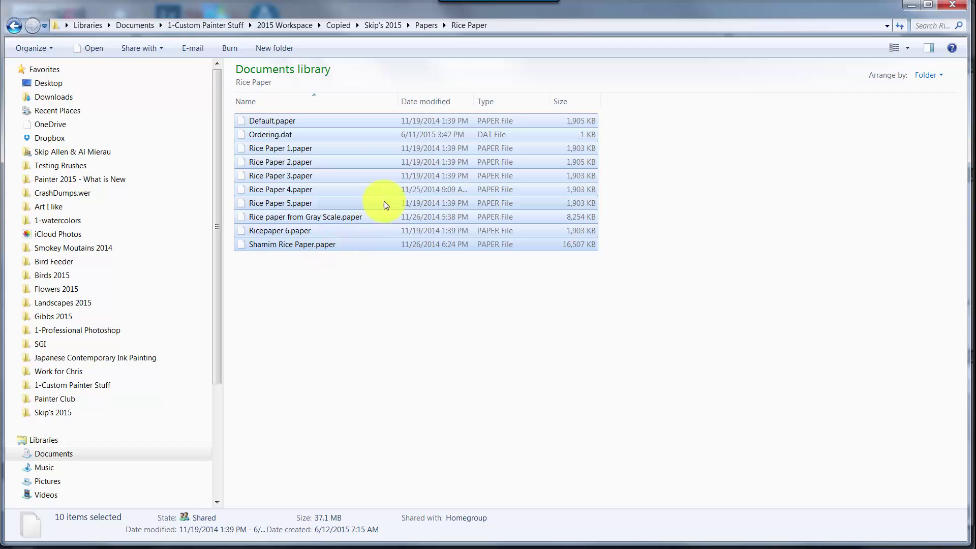
right_click(363, 176)
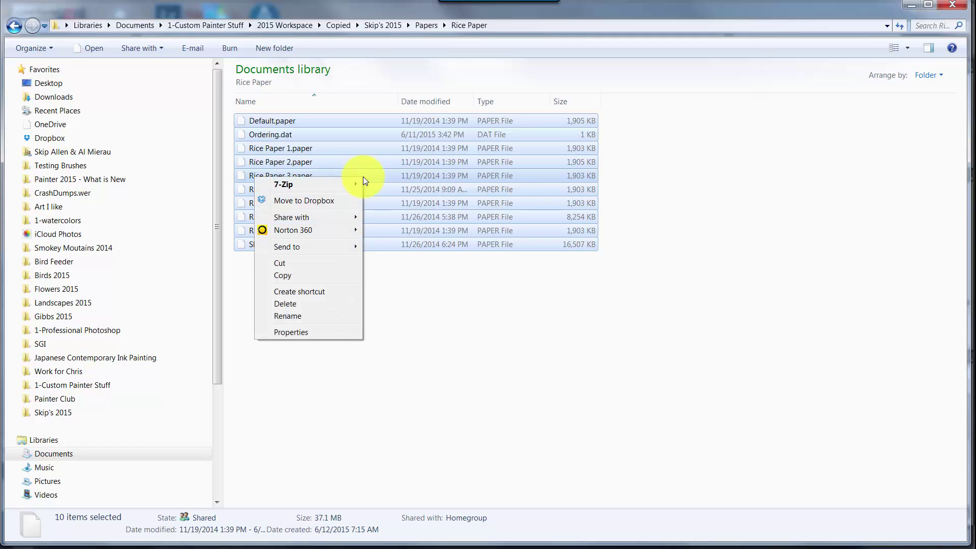
mouse_move(301, 245)
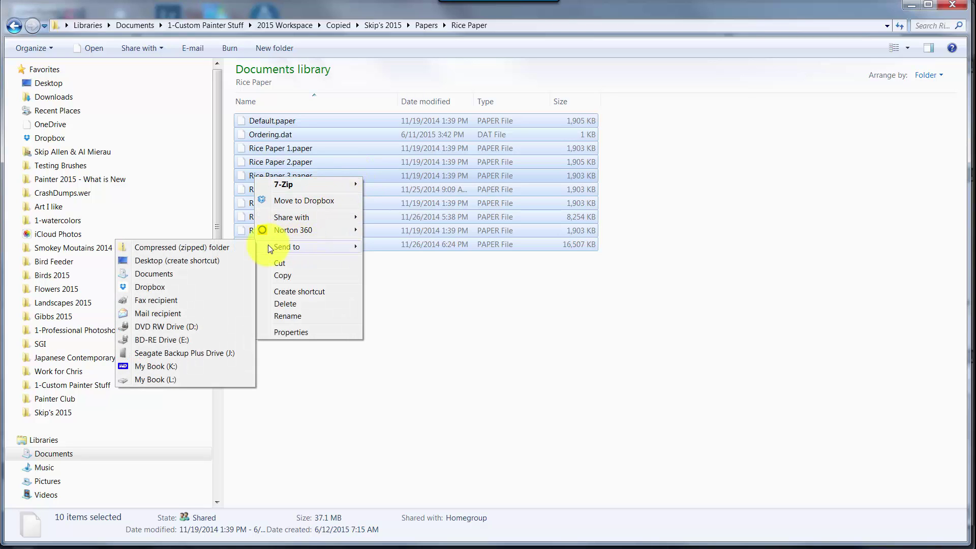
left_click(213, 249)
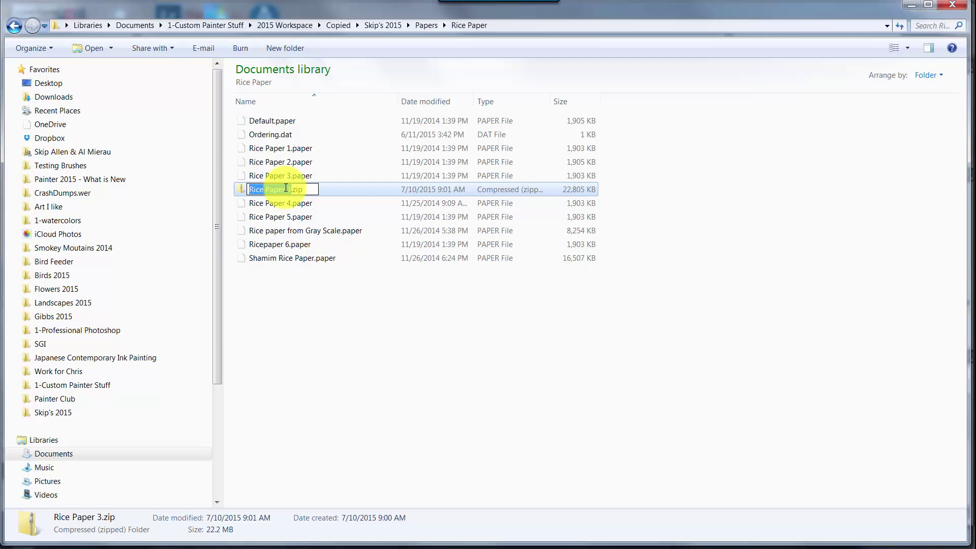
Step: Rename the archive from 'Rice Paper 3.zip' to 'Rice Paper.zip'
left_click(286, 188)
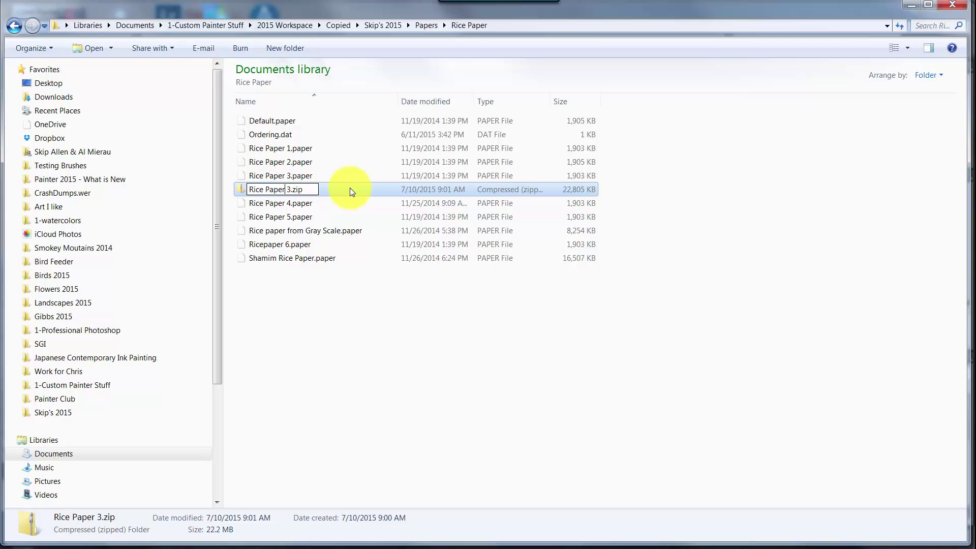
key("BackSpace")
key("Delete")
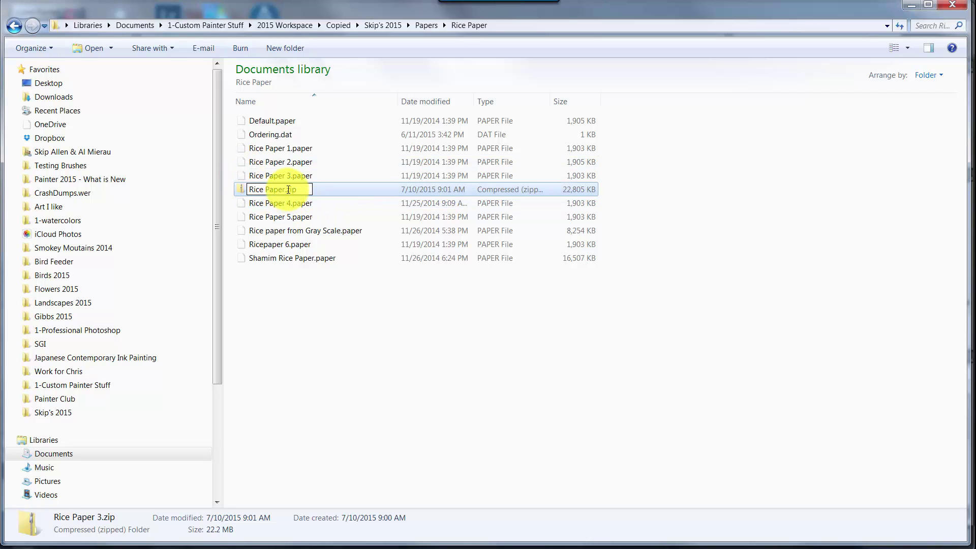
double_click(293, 190)
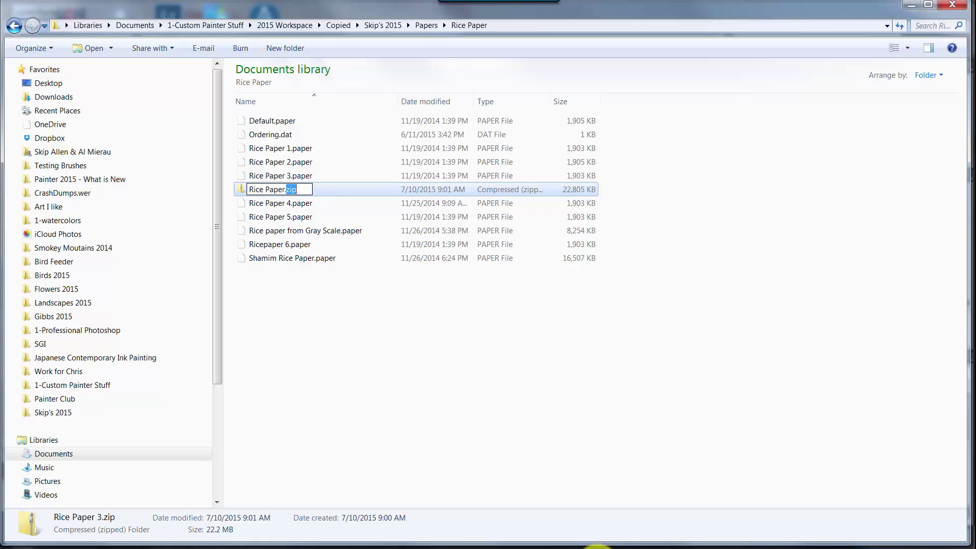
Step: In Painter, show the Paper Libraries panel and float it over the canvas
type("paper")
left_click(598, 546)
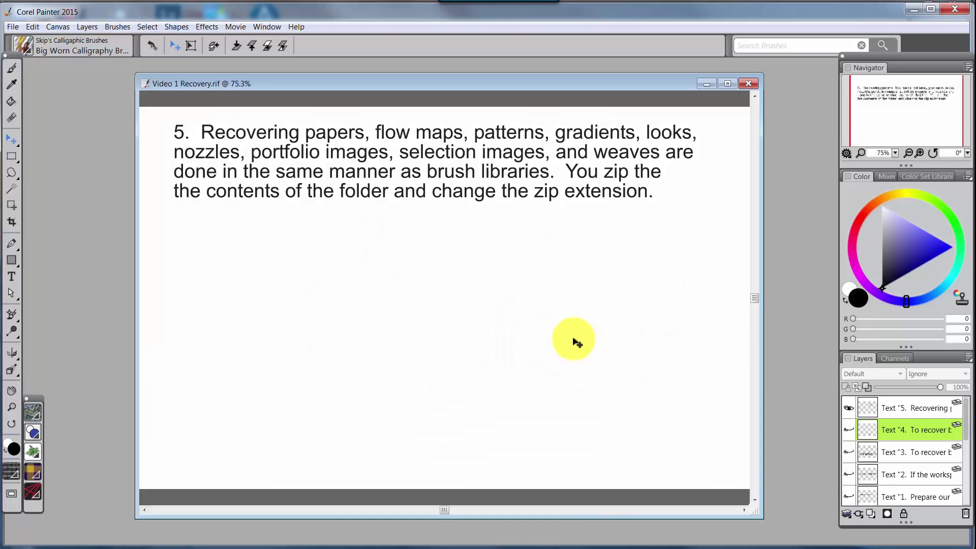
left_click(267, 26)
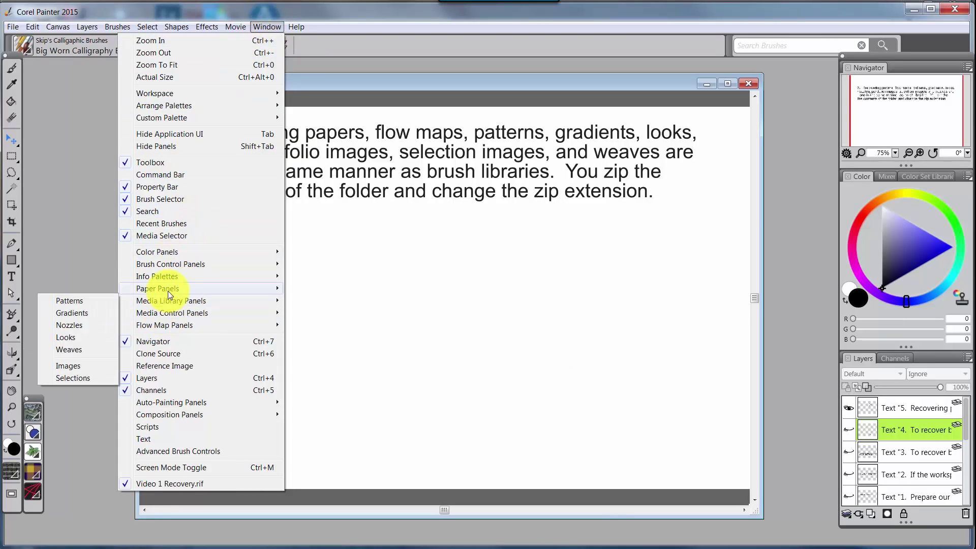
mouse_move(168, 293)
left_click(77, 303)
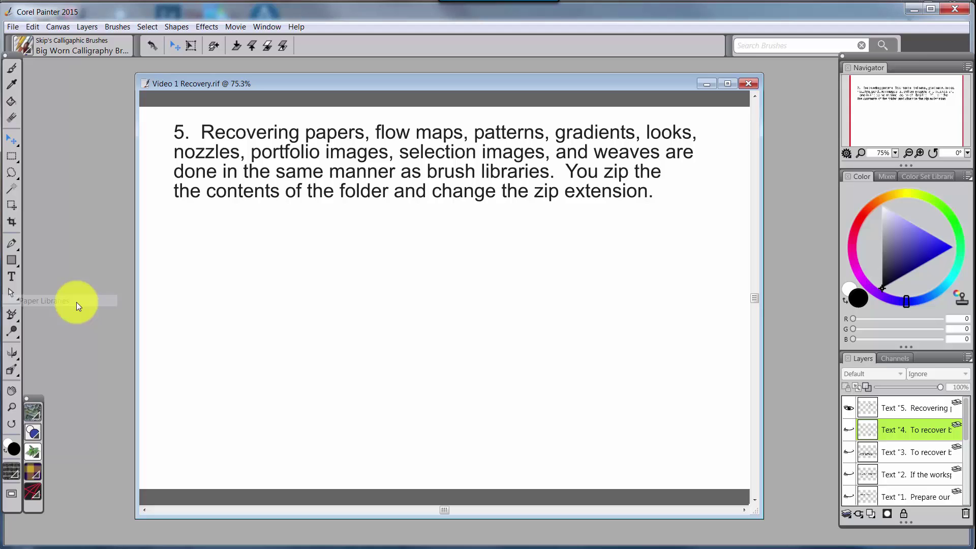
left_click_drag(899, 65, 443, 220)
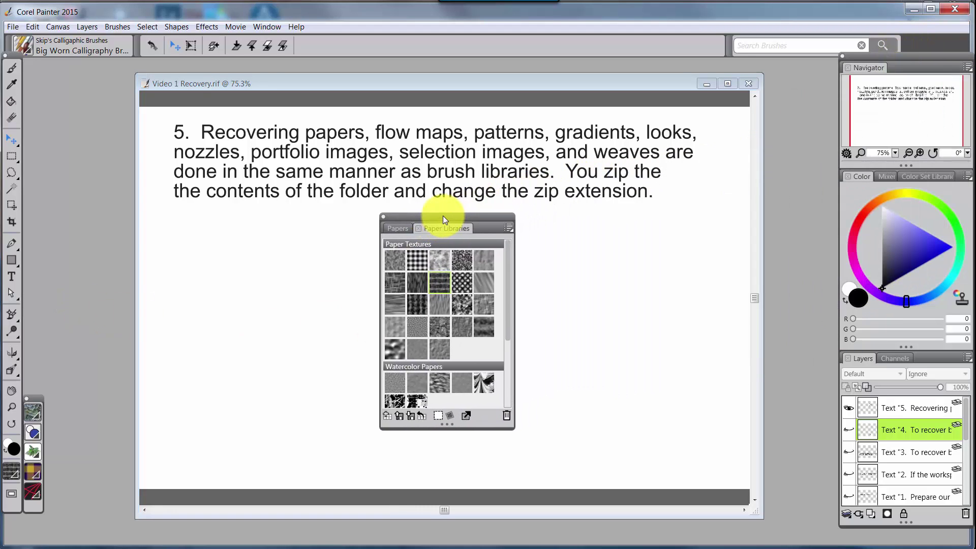
Step: Open Import Paper Library, confirm it accepts *.paperlibrary files, then cancel
left_click(511, 229)
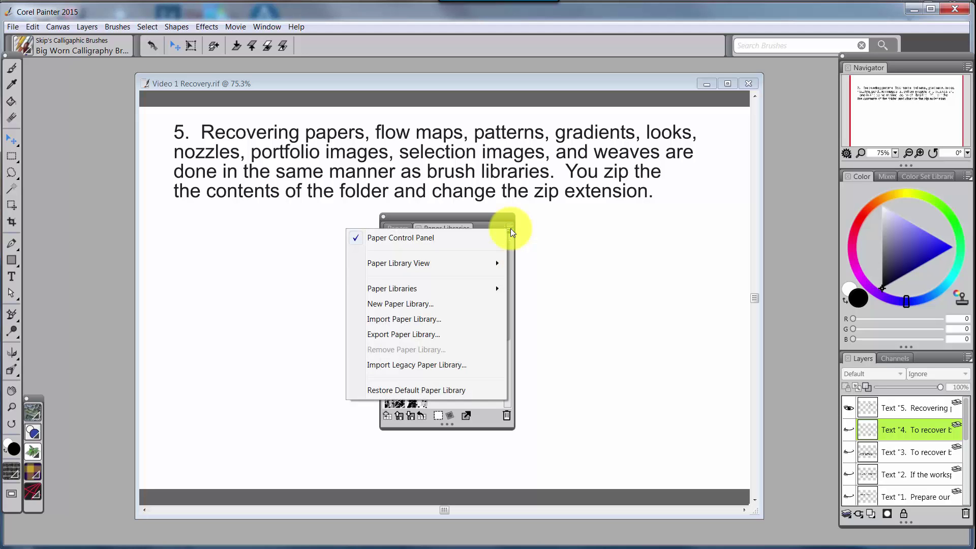
left_click(428, 318)
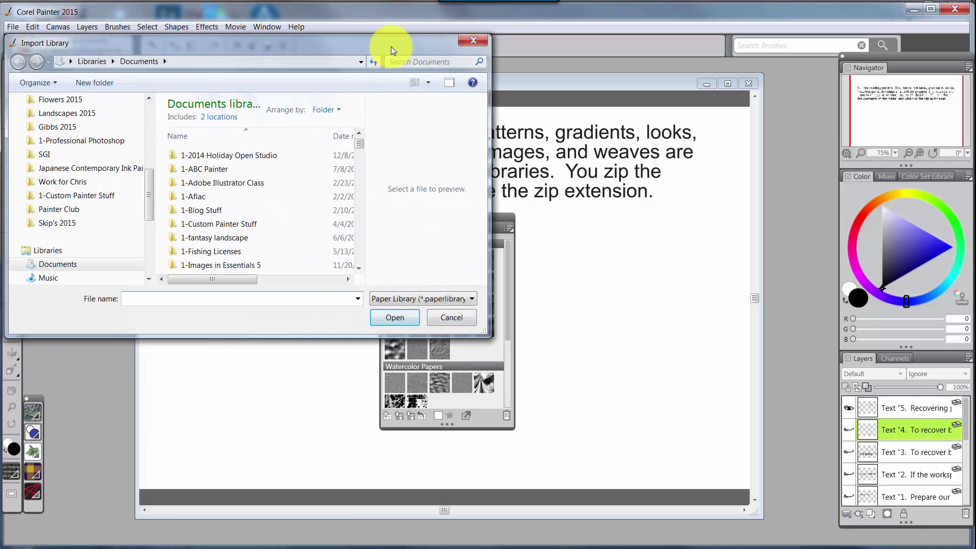
left_click_drag(391, 46, 557, 90)
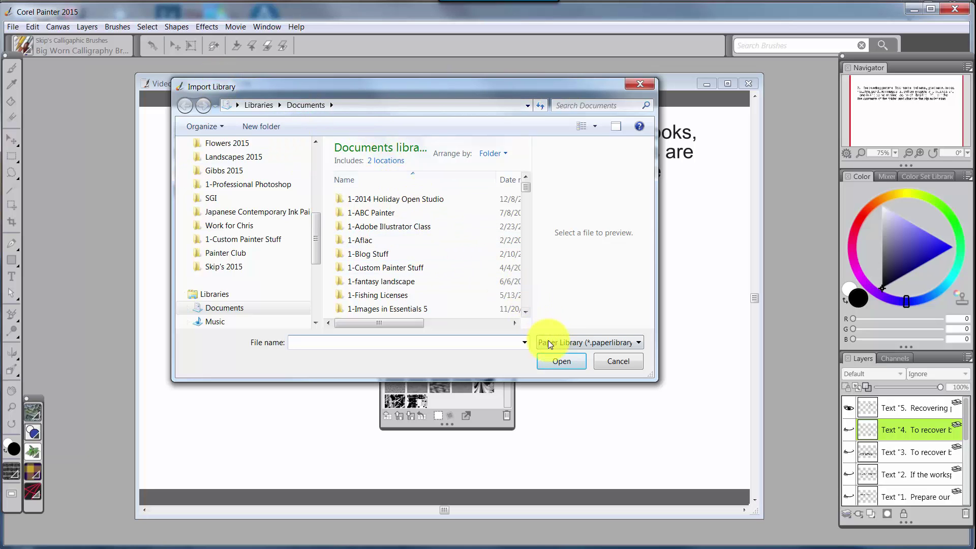
left_click(571, 348)
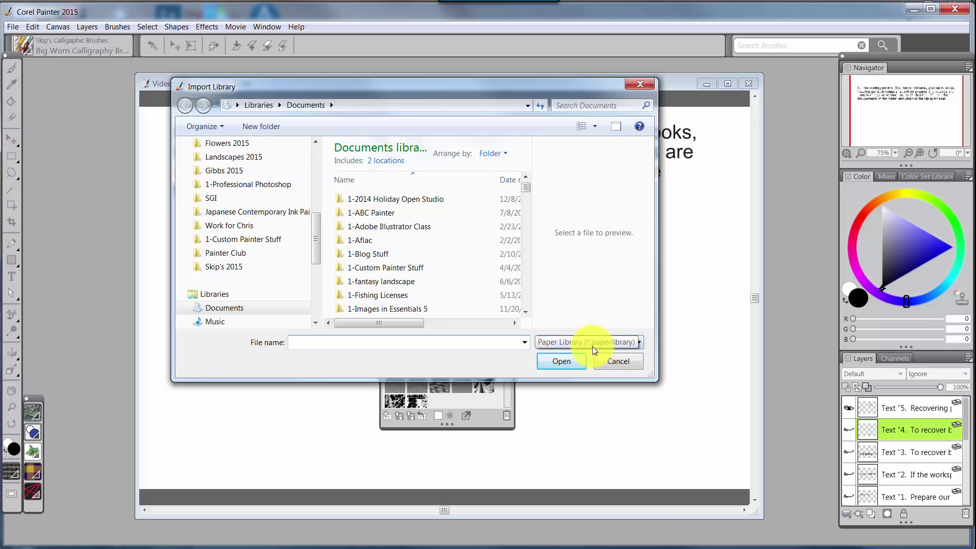
left_click(618, 361)
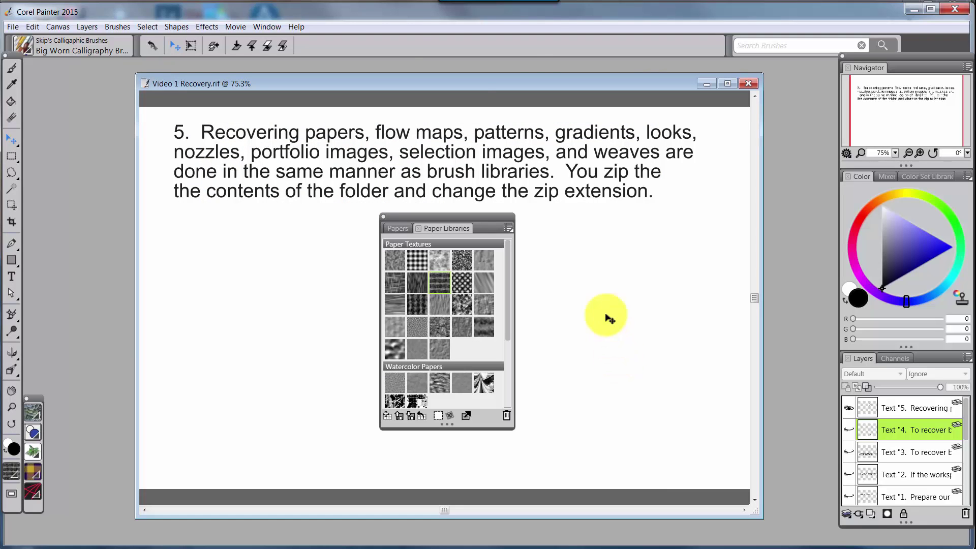
Step: Show the Flow Map Libraries panel and float it beside the Paper Libraries panel
left_click(272, 25)
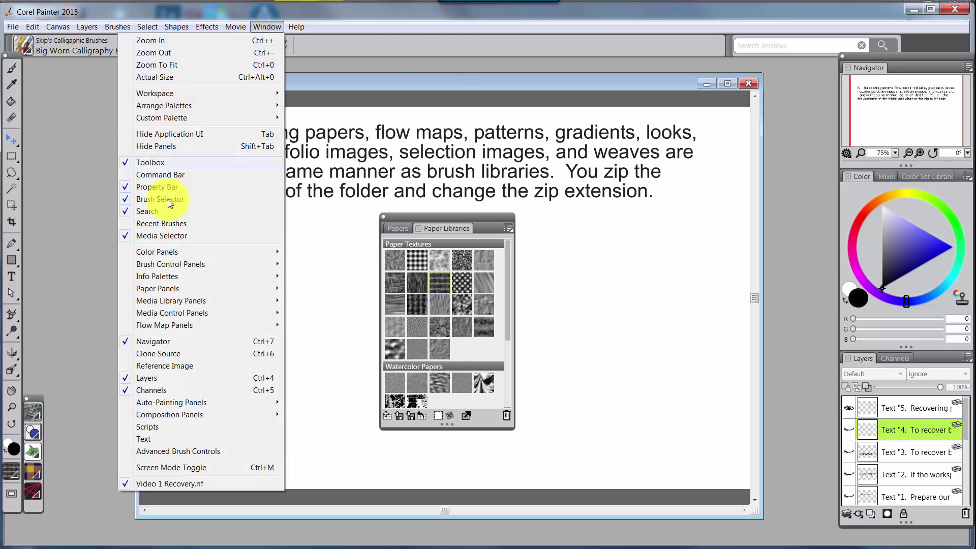
mouse_move(175, 322)
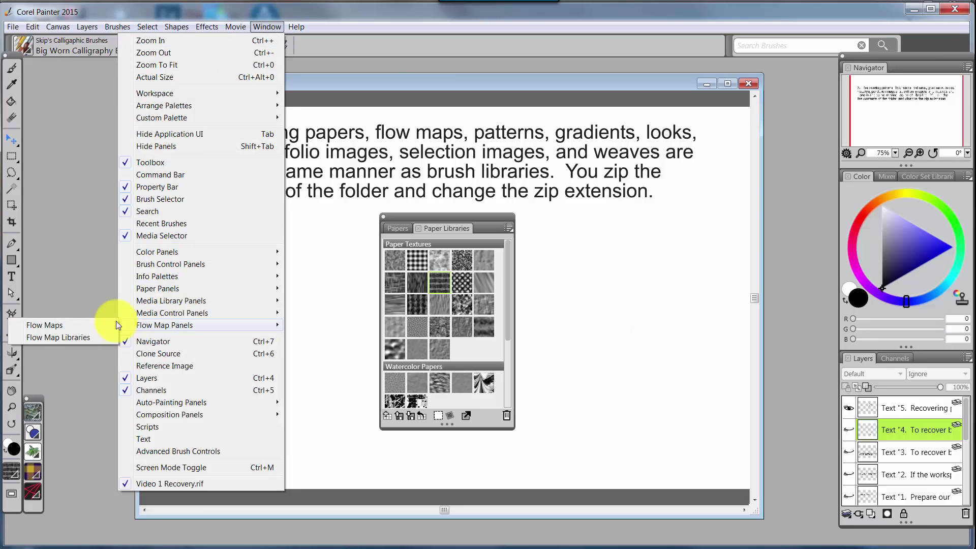
left_click(99, 335)
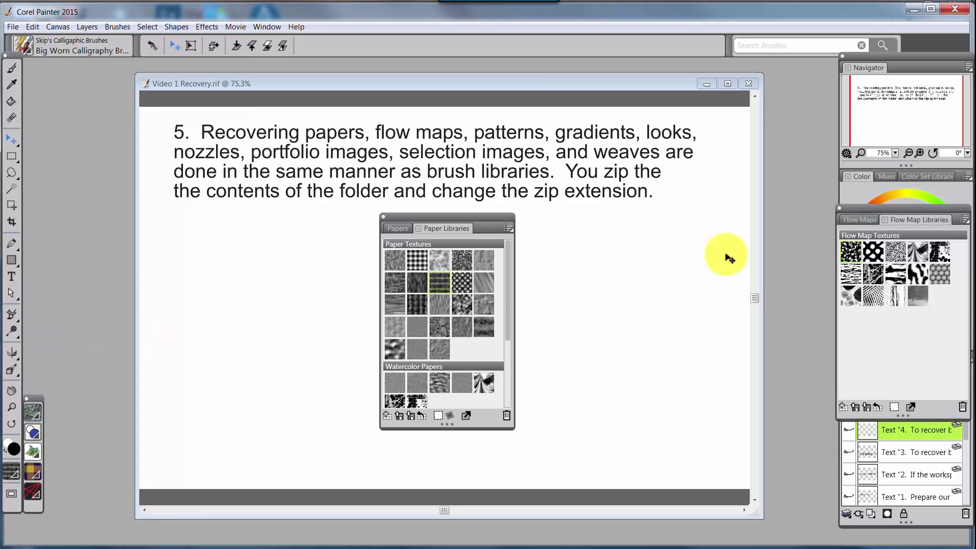
left_click_drag(854, 208, 542, 217)
Step: Open Import Flow Map Library to check it, then close the dialog
left_click(644, 229)
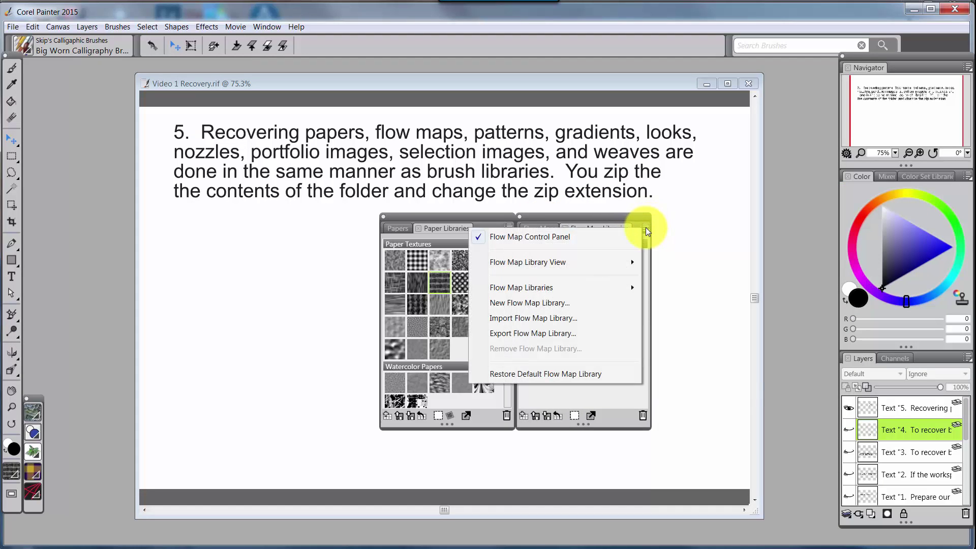
left_click(548, 318)
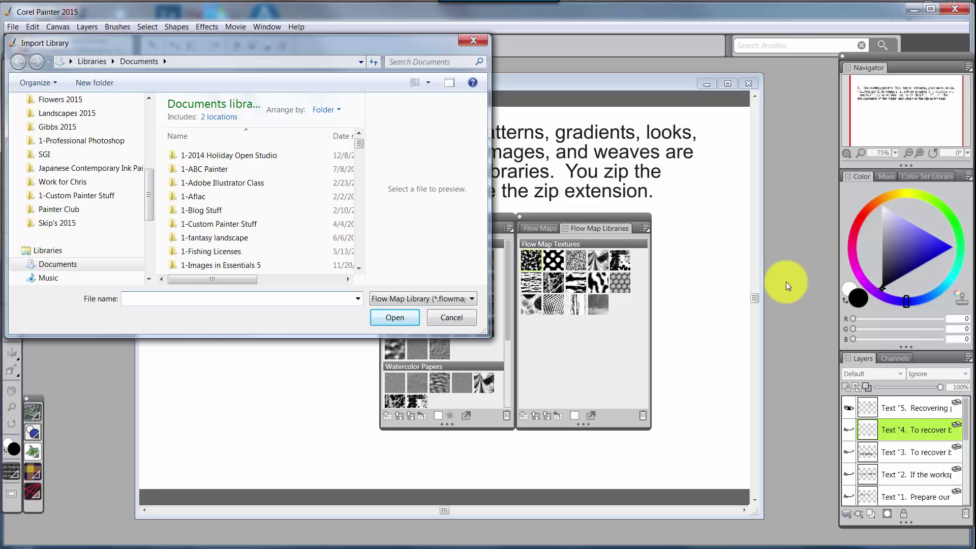
left_click(473, 36)
Step: Rename Rice Paper.zip to Rice Paper.paperlibrary and confirm the extension change
key("ctrl+minus")
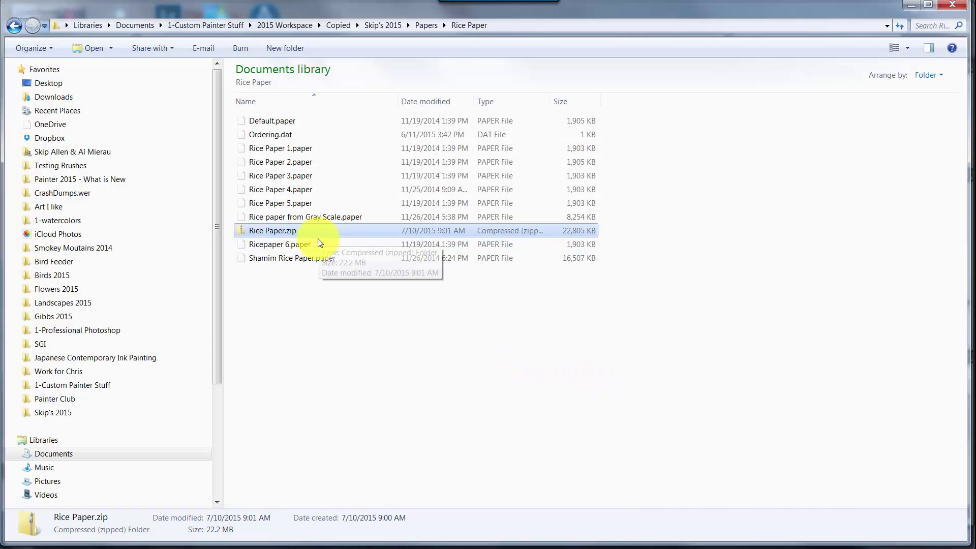
right_click(293, 229)
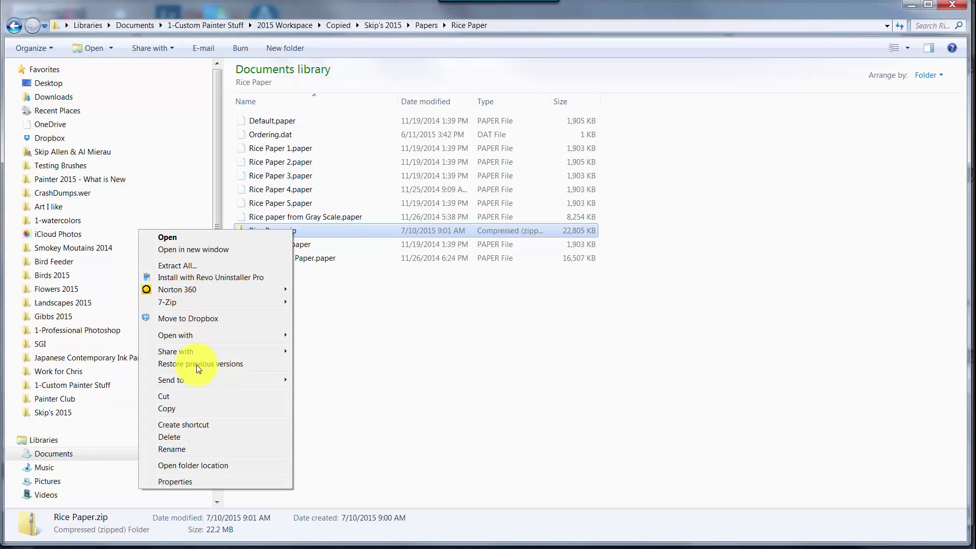
left_click(185, 450)
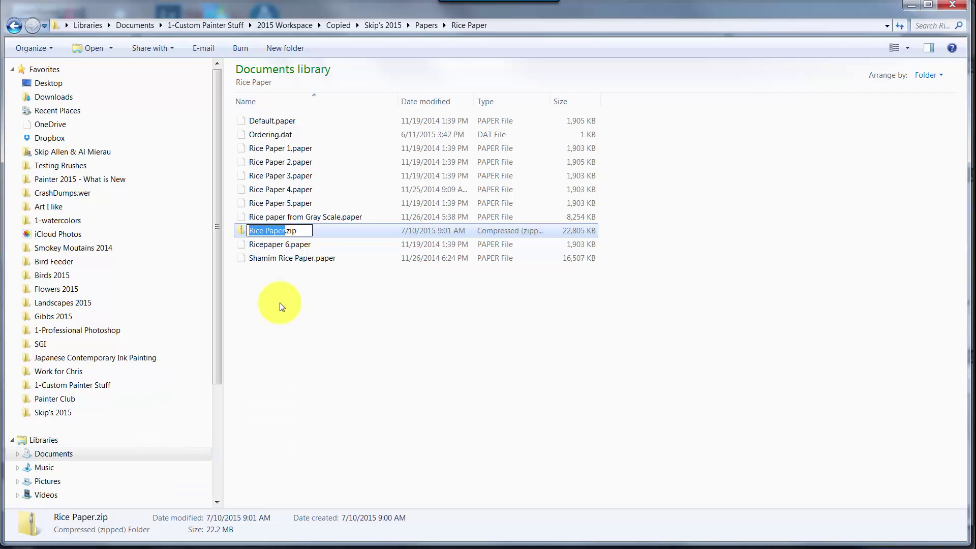
left_click_drag(286, 232, 301, 232)
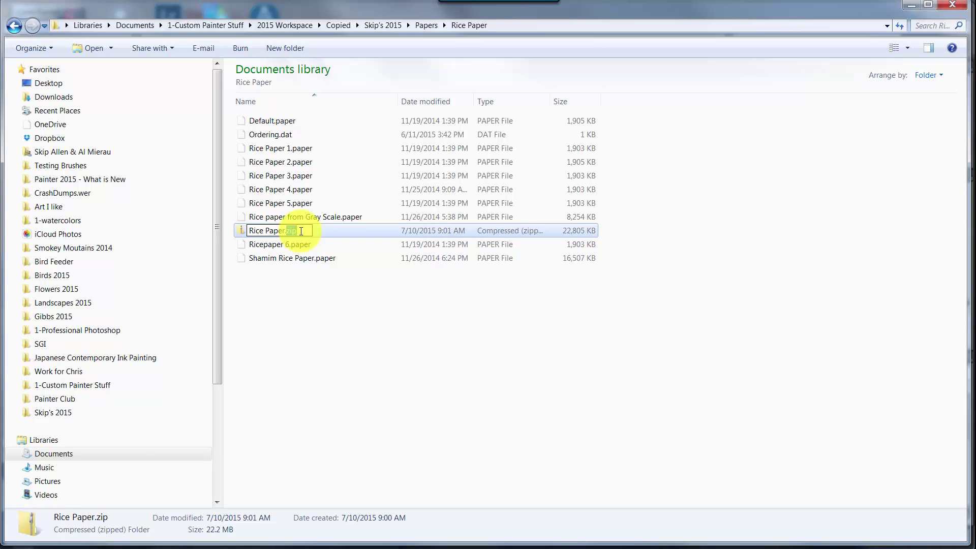
type("paperlibrary")
key("Return")
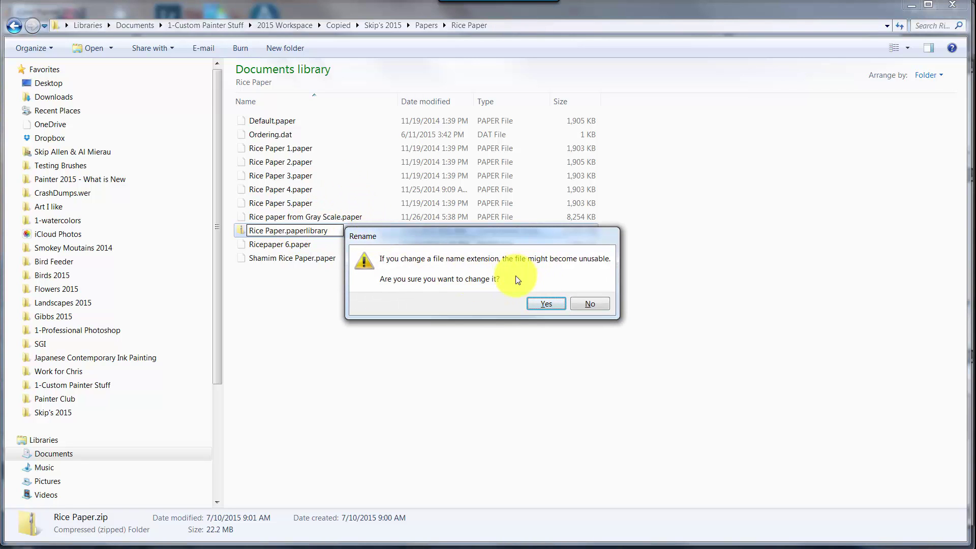
left_click(541, 303)
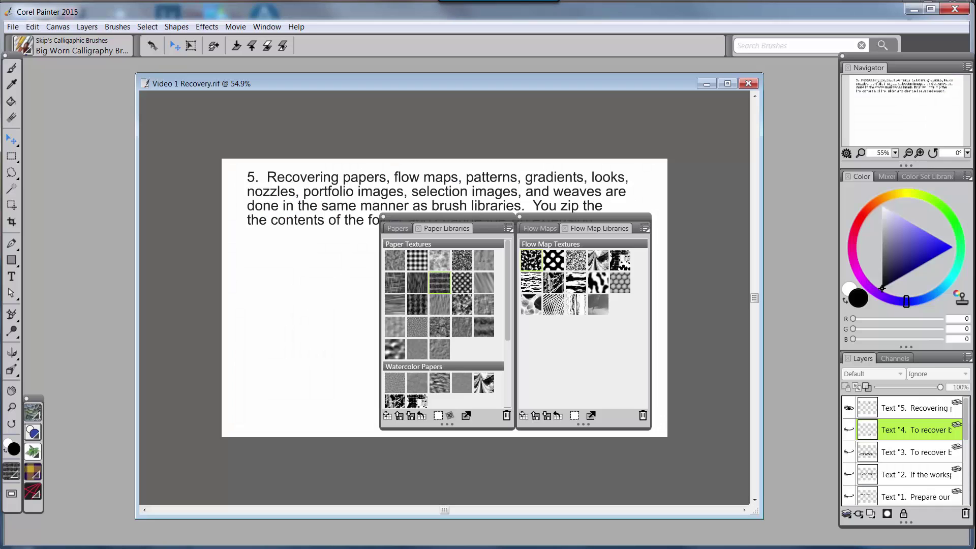
Step: Move the Paper Libraries panel left over the text and start Import Paper Library
left_click_drag(460, 217, 407, 208)
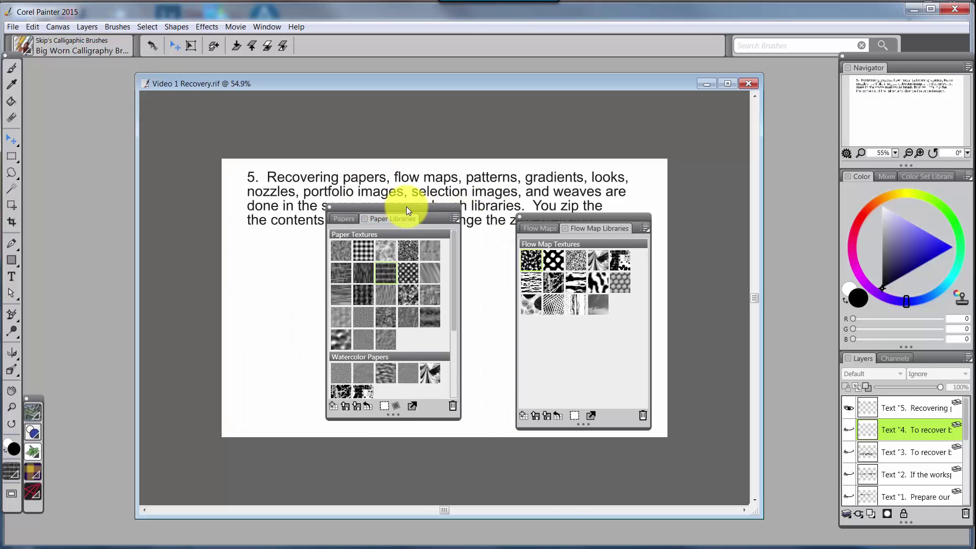
left_click(452, 218)
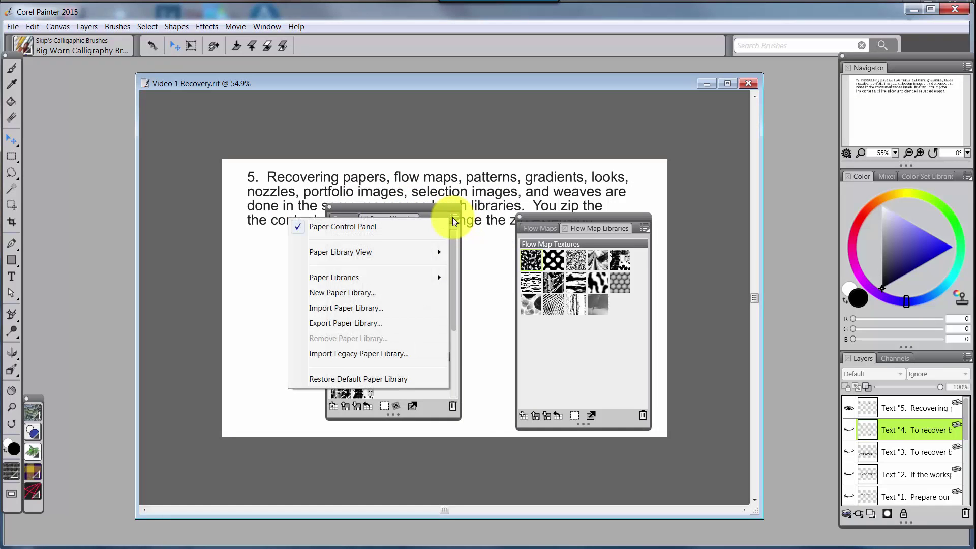
left_click(359, 306)
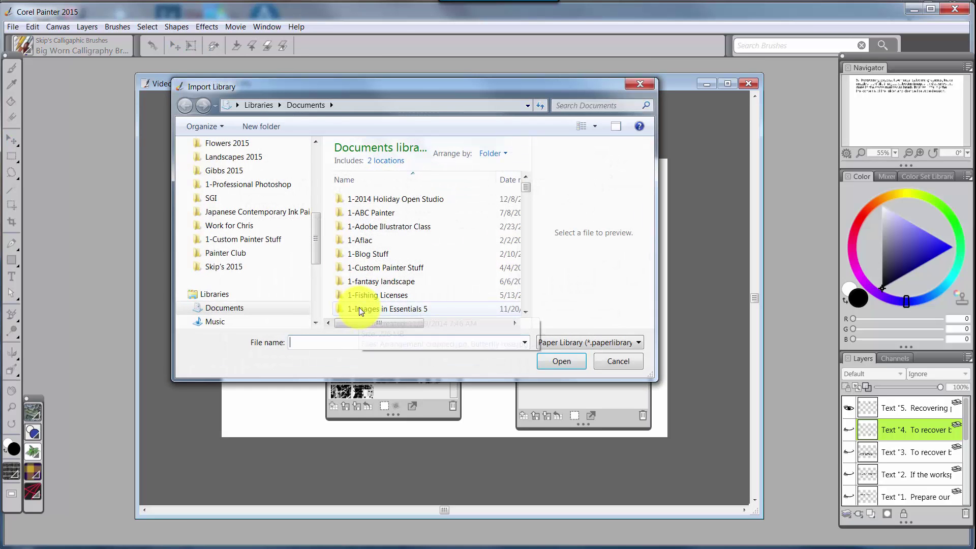
Step: Browse to the copied 2015 workspace's Papers > Rice Paper folder and import Rice Paper.paperlibrary
left_click(240, 266)
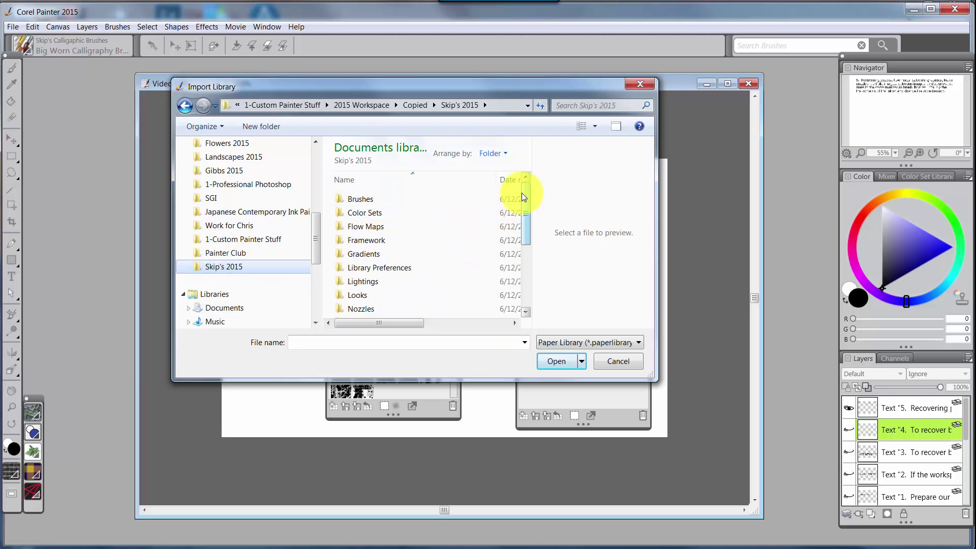
left_click_drag(523, 200, 518, 273)
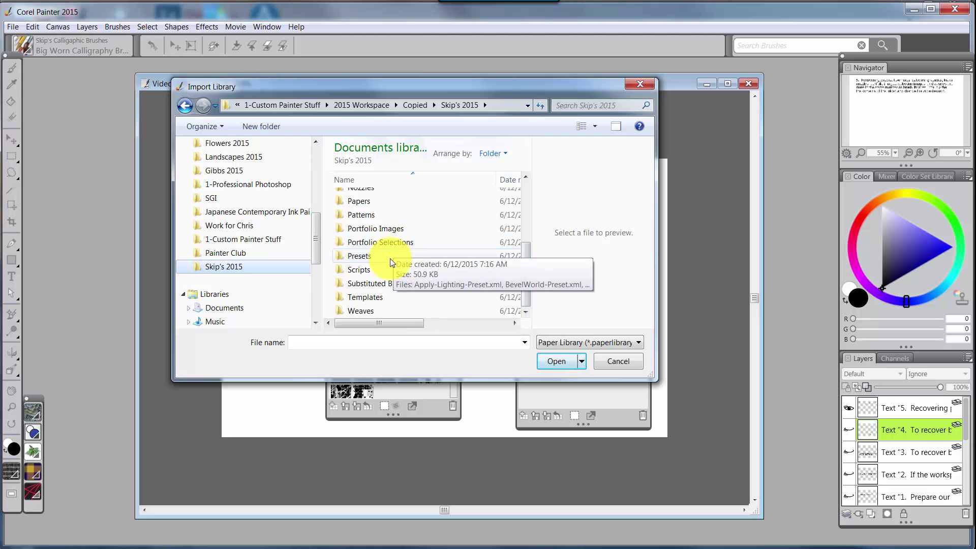
double_click(356, 199)
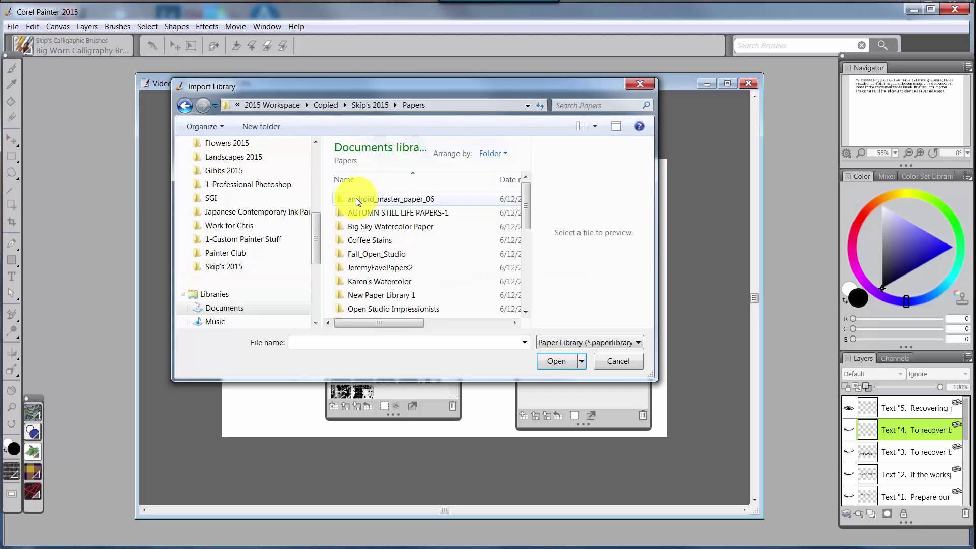
left_click_drag(525, 196, 522, 233)
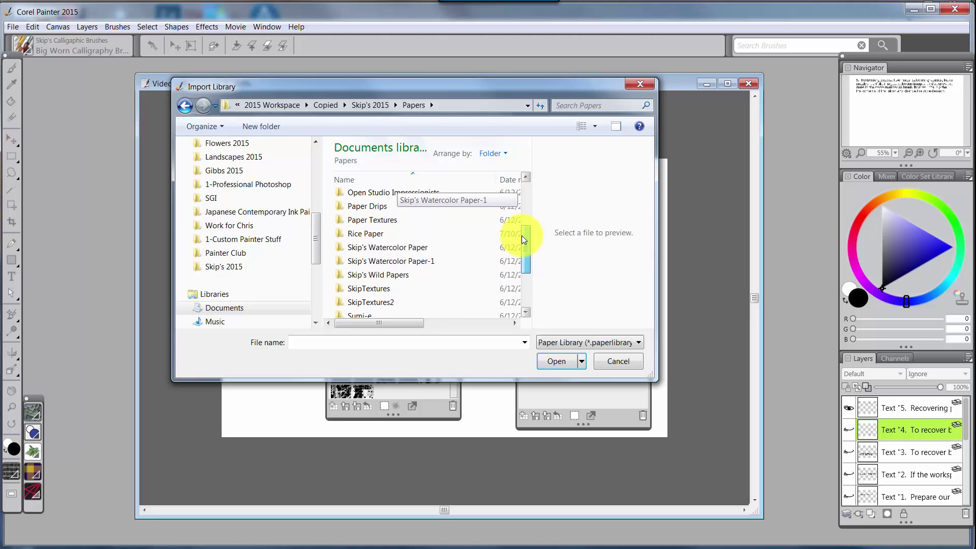
double_click(365, 234)
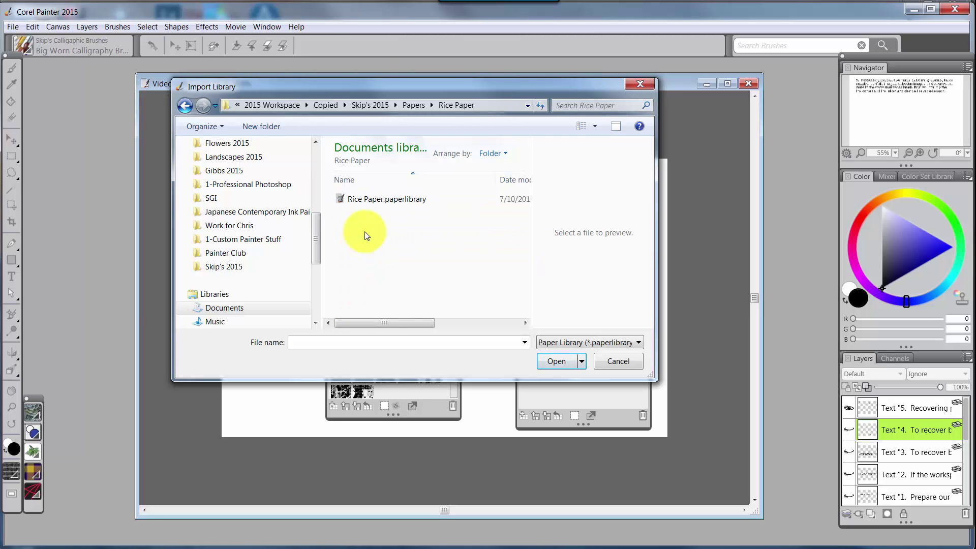
left_click(373, 200)
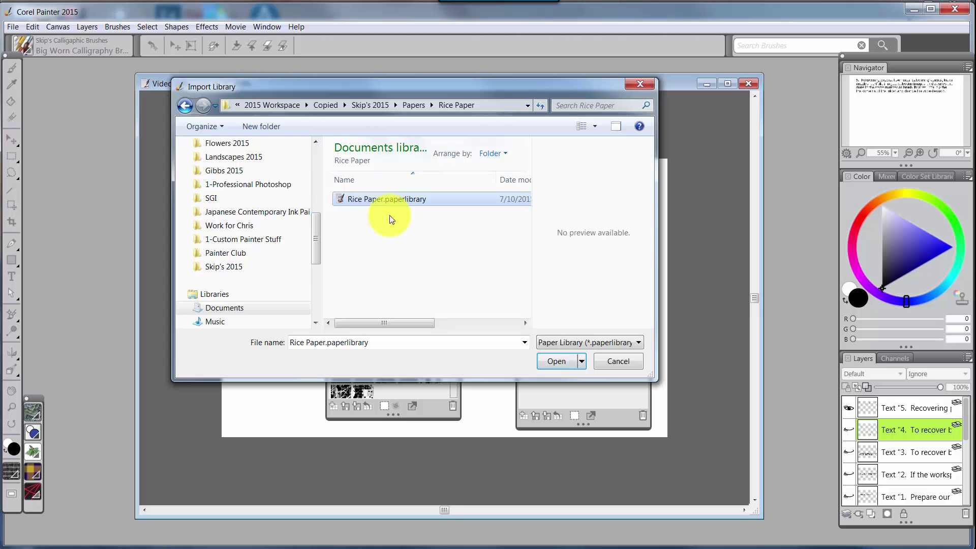
left_click(551, 361)
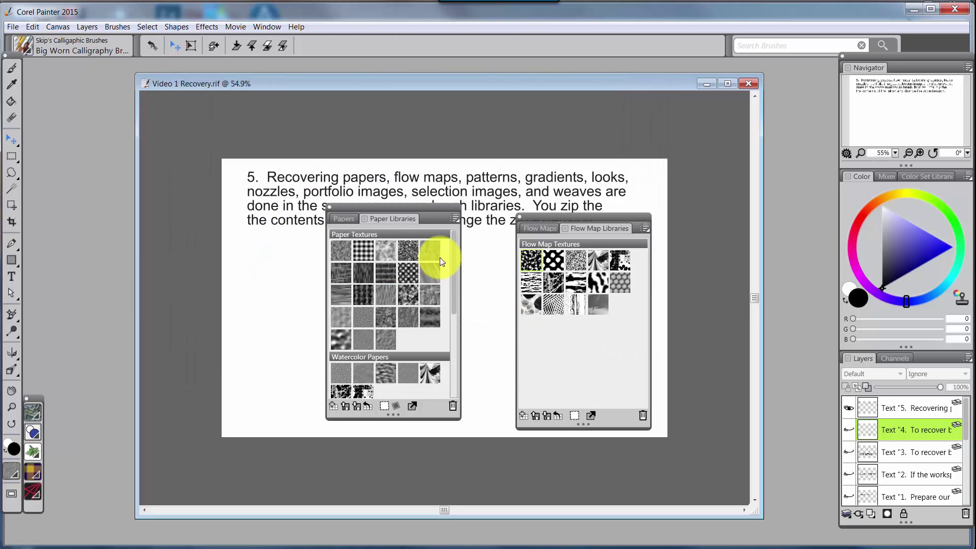
Step: Scroll to the new Rice Paper group and pick a Rice Paper texture as the current paper
left_click_drag(454, 254, 453, 345)
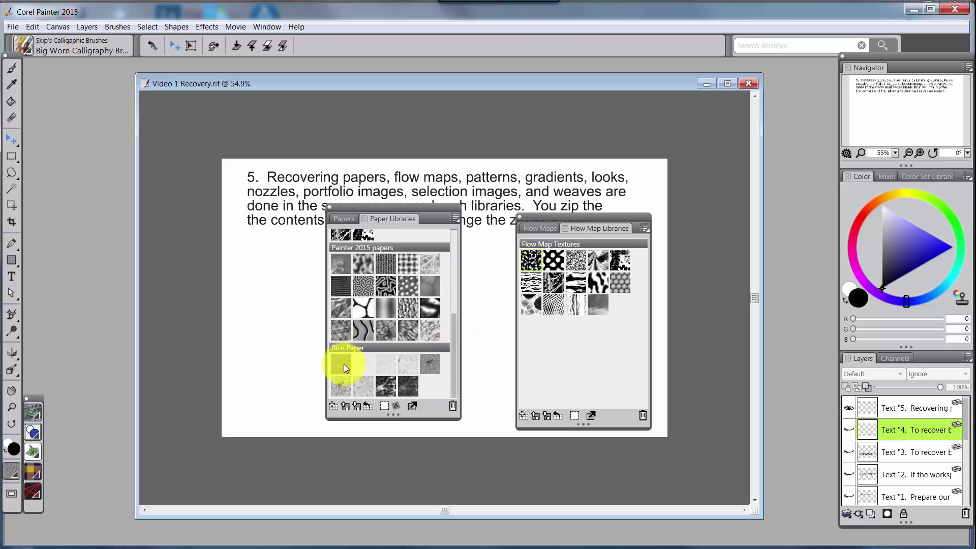
left_click(365, 361)
left_click(385, 363)
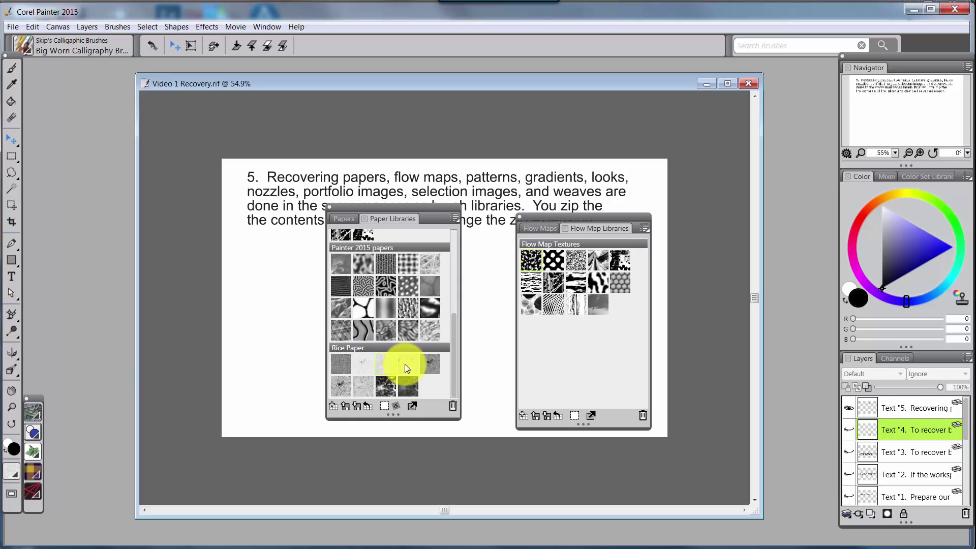
left_click(405, 364)
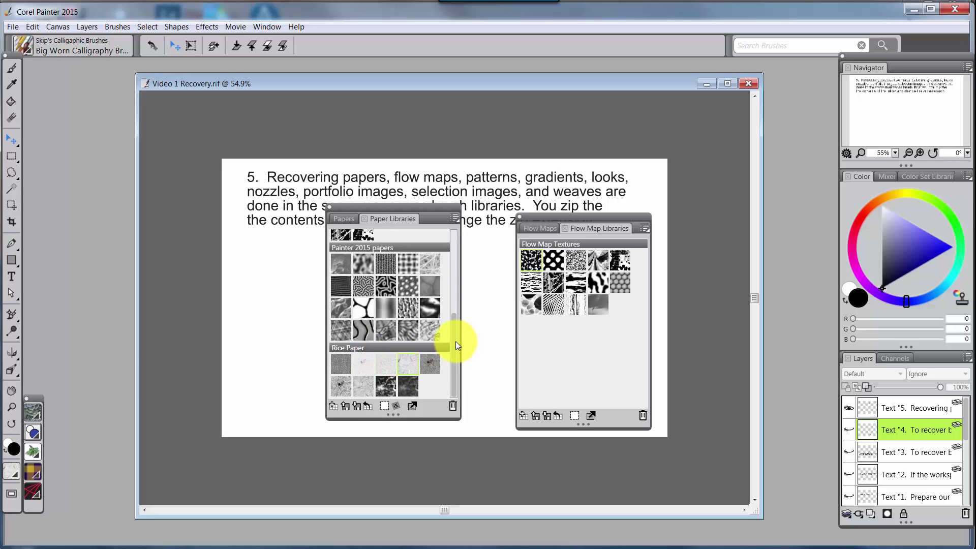
Step: In Explorer, go up to the copied 2015 workspace folder and look inside Flow Maps
left_click(131, 541)
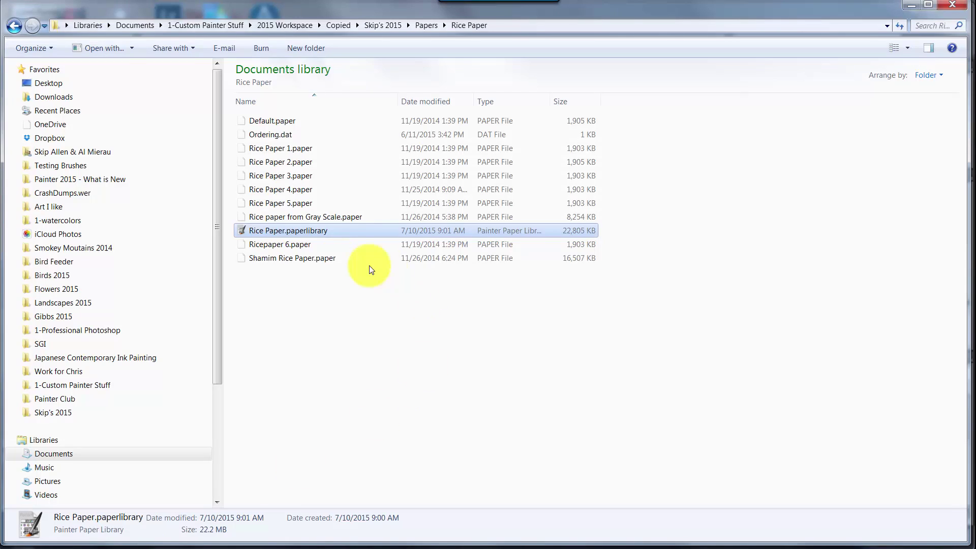
left_click(426, 26)
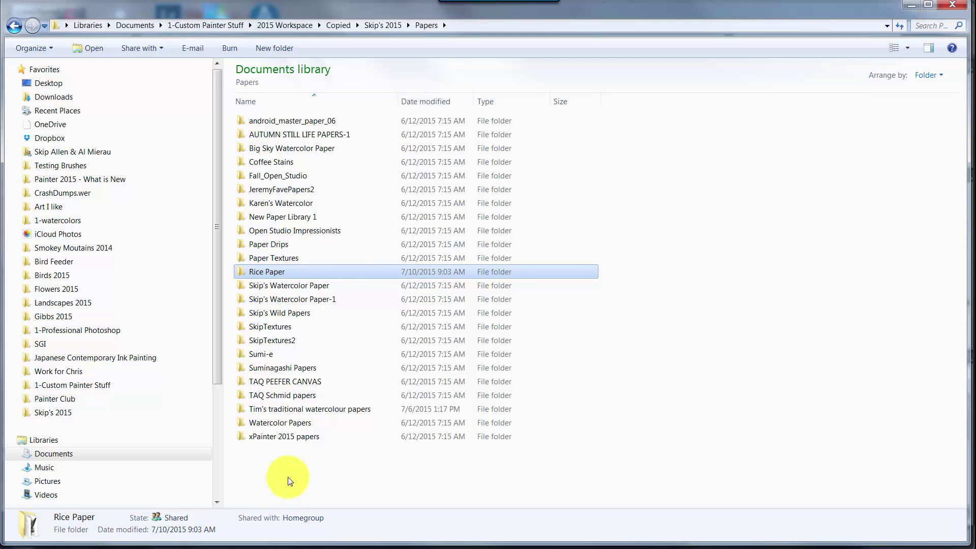
left_click(392, 31)
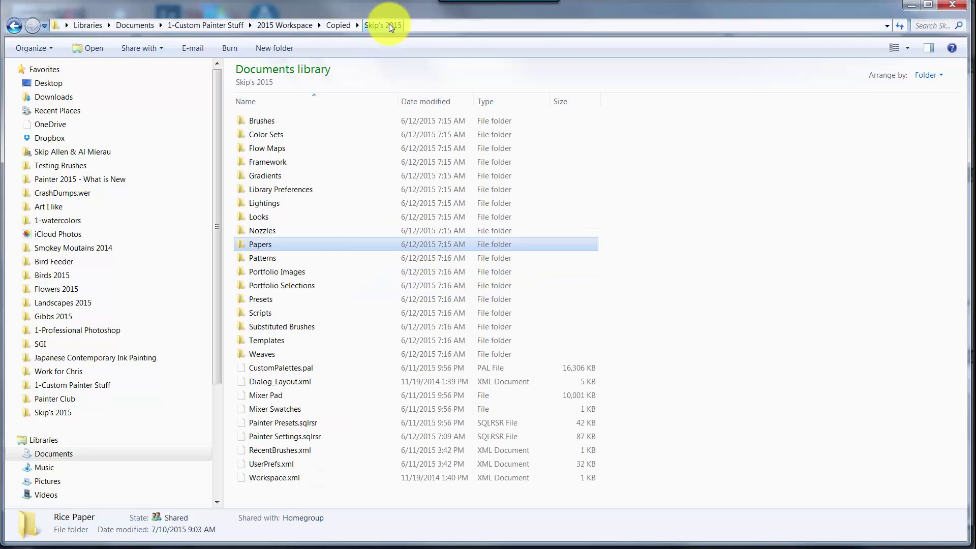
left_click(281, 150)
double_click(282, 150)
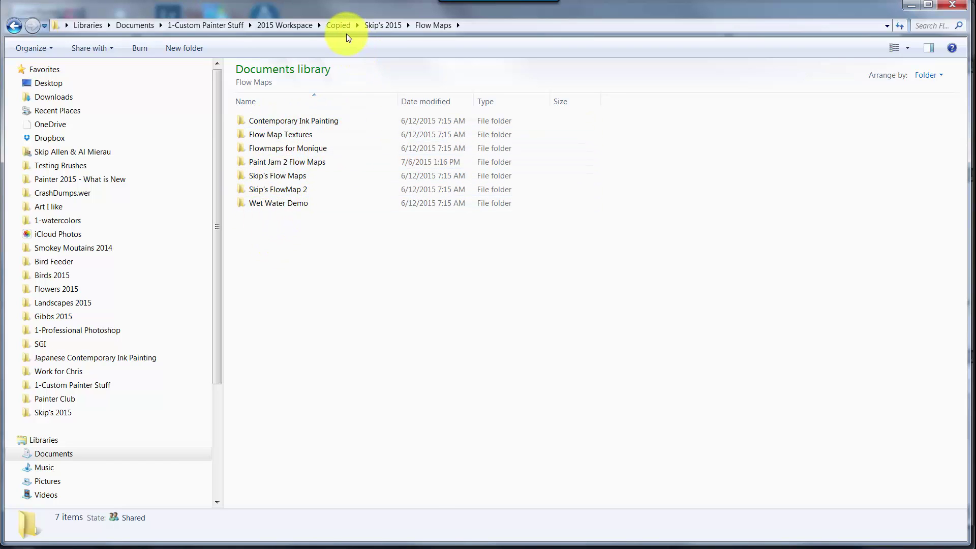
left_click(380, 25)
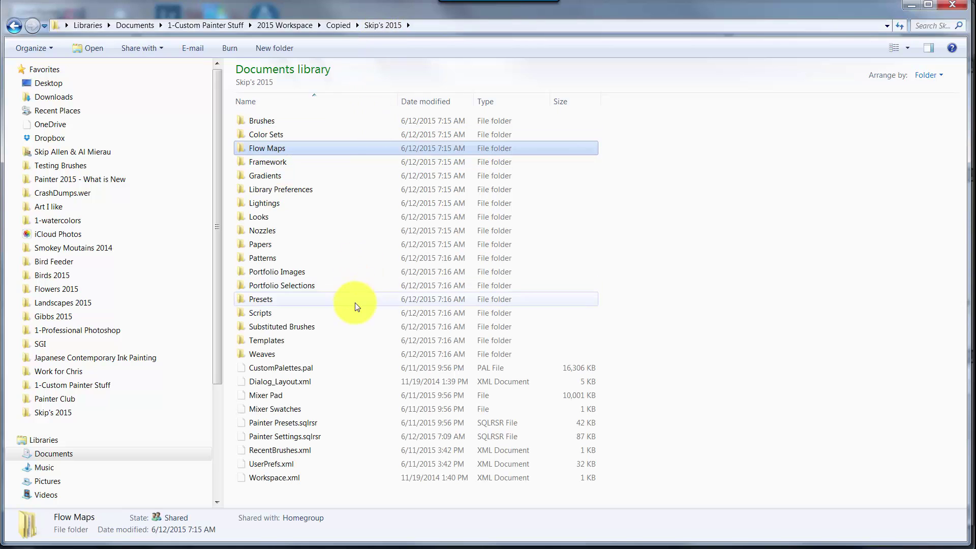
Step: Inspect the Looks > Sumi and Color Sets folders, returning to the workspace folder each time
double_click(263, 217)
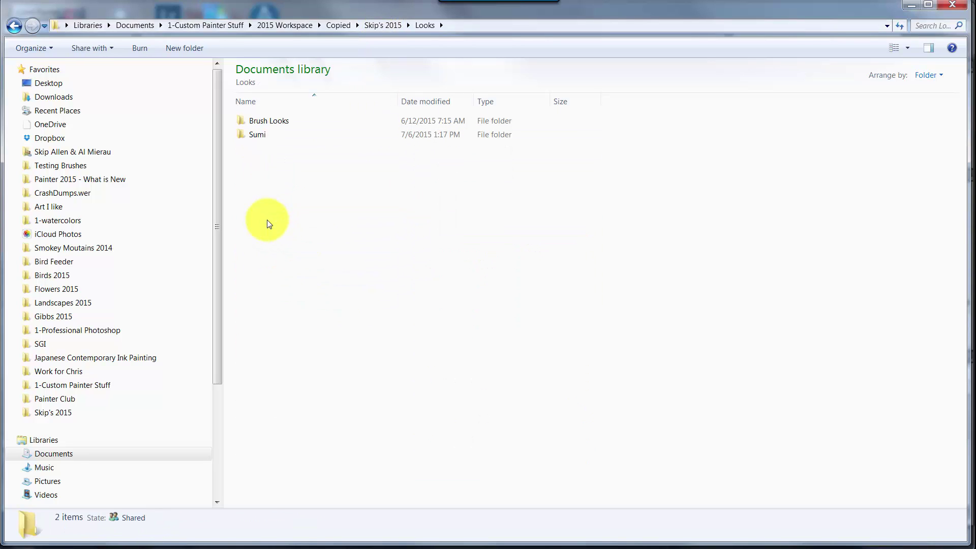
mouse_move(278, 121)
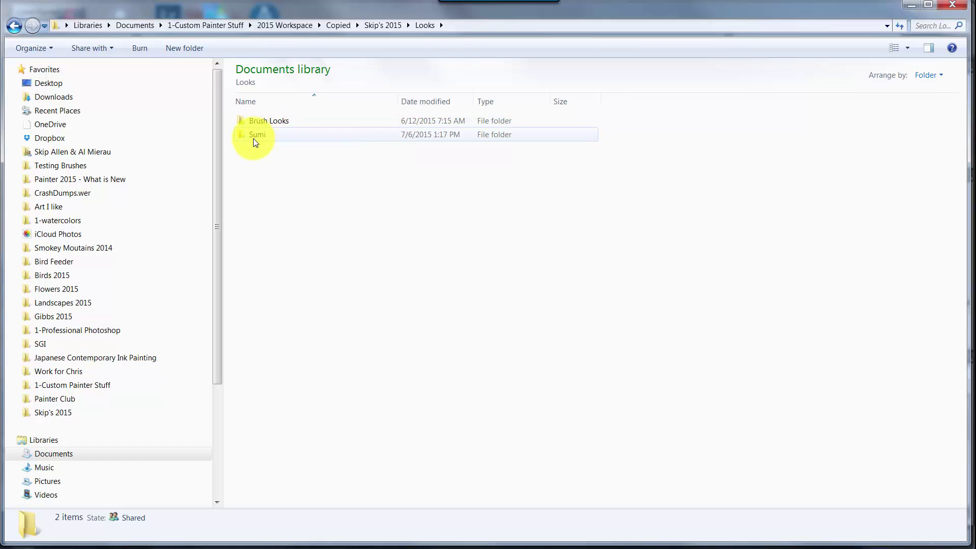
mouse_move(254, 136)
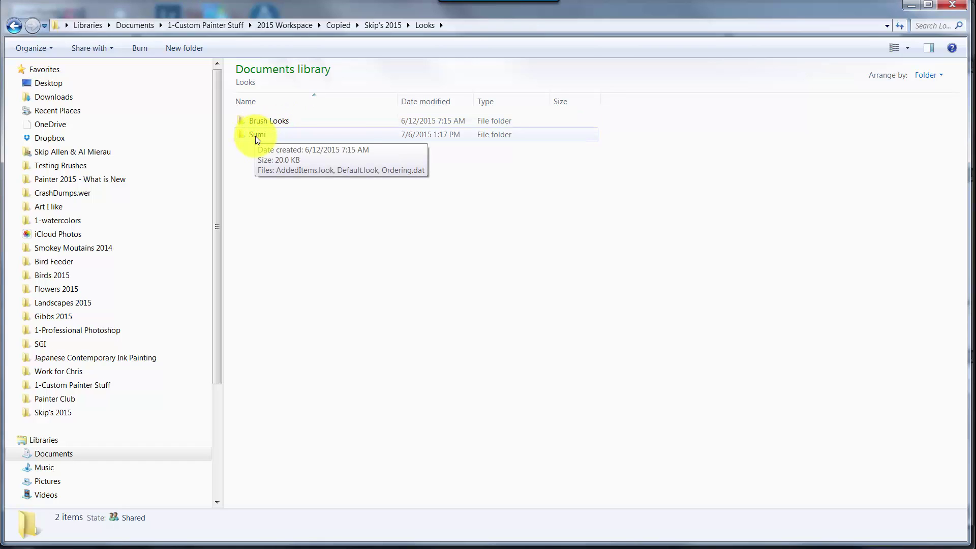
double_click(258, 135)
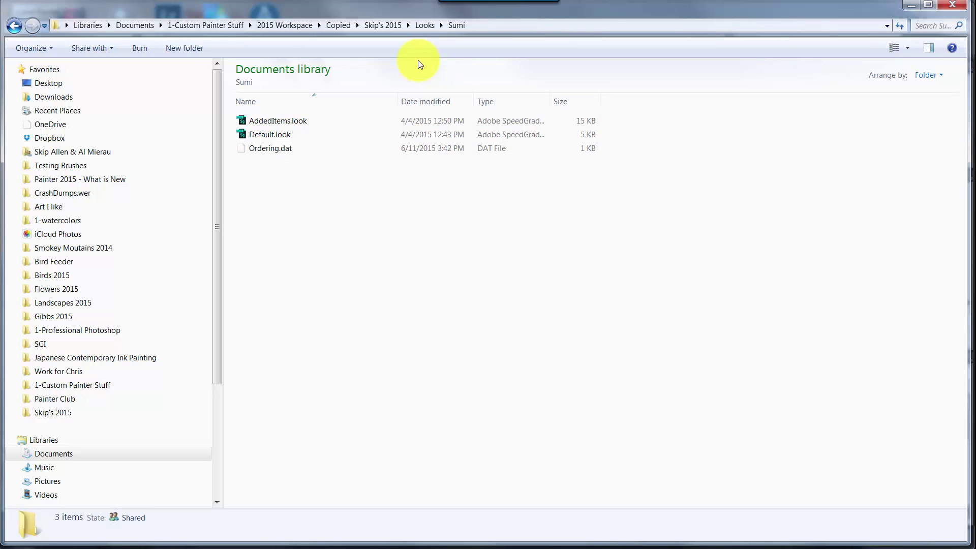
left_click(392, 25)
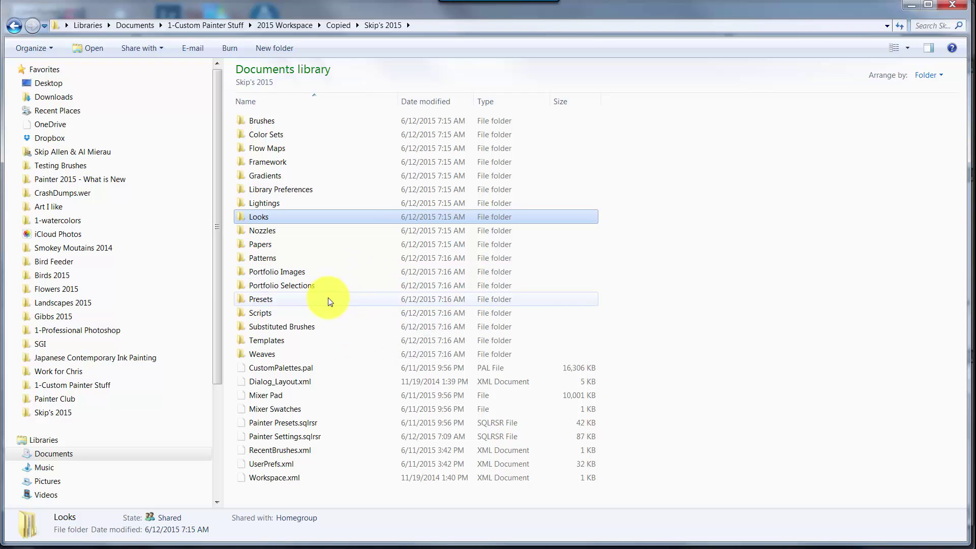
double_click(273, 135)
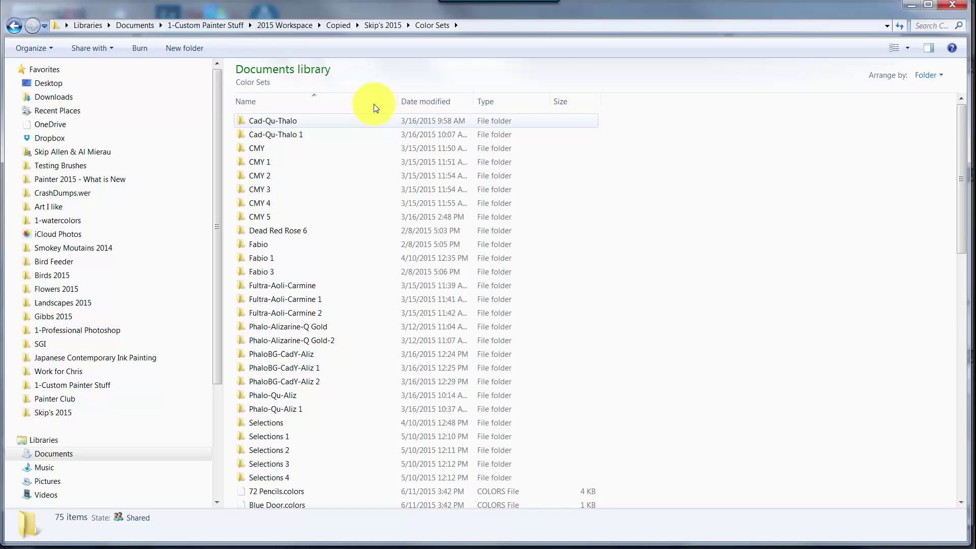
left_click(16, 26)
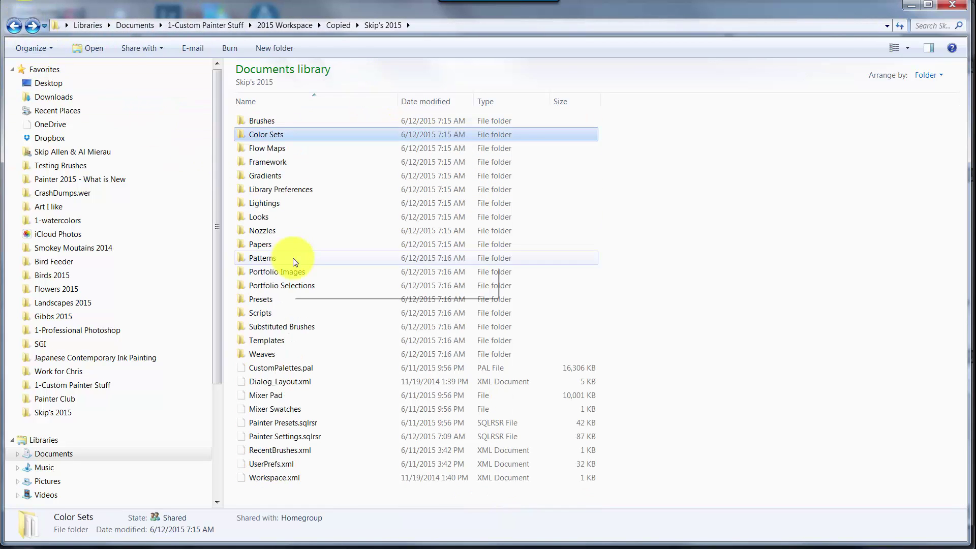